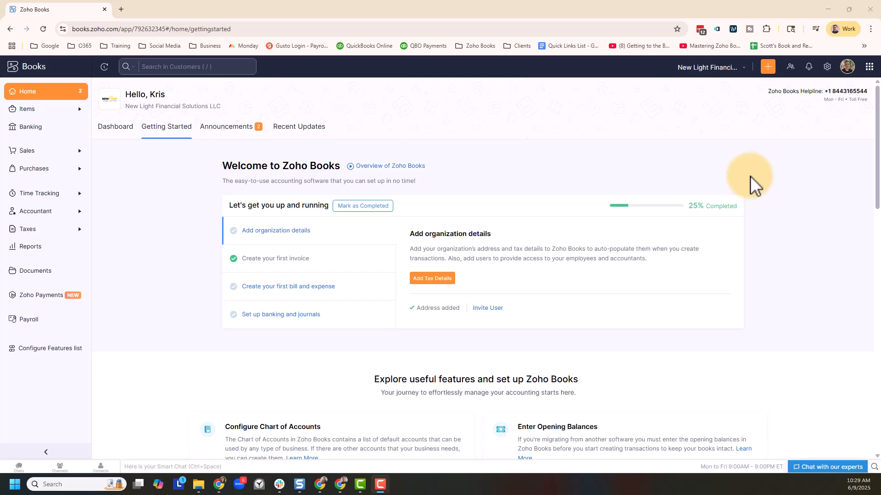
# - Enable sales tax in the organization's tax settings
pyautogui.click(827, 67)
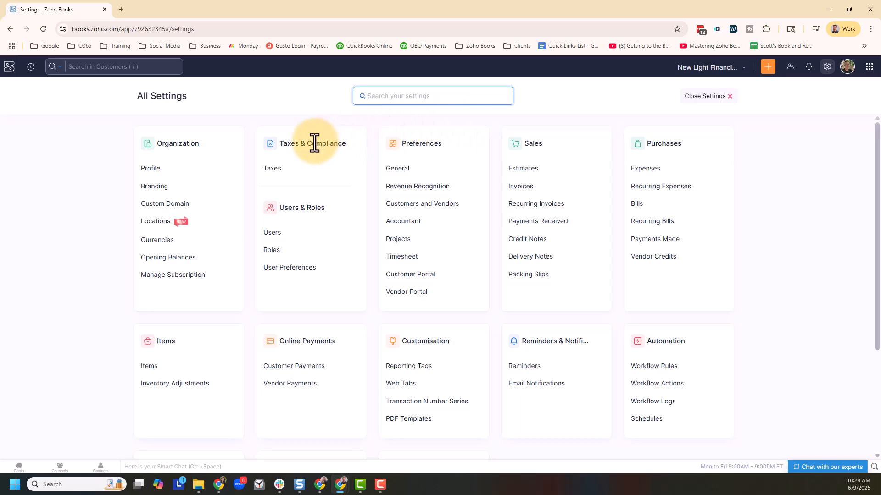
pyautogui.click(291, 174)
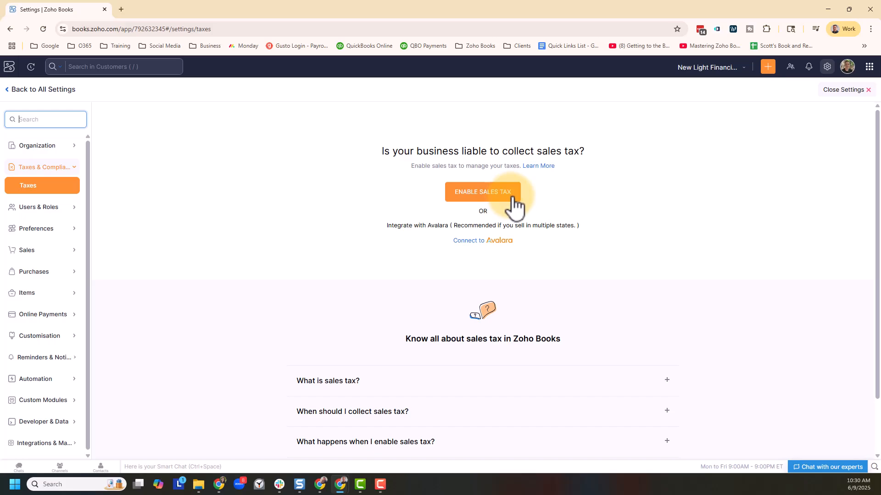
pyautogui.click(513, 203)
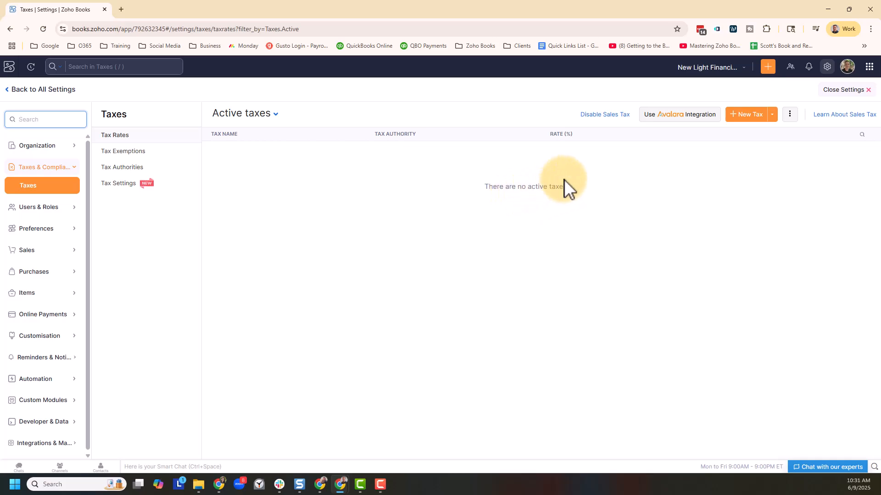
# - Add and save a new tax named Hall County at a 3% rate with Hall County as its tax authority
pyautogui.click(757, 123)
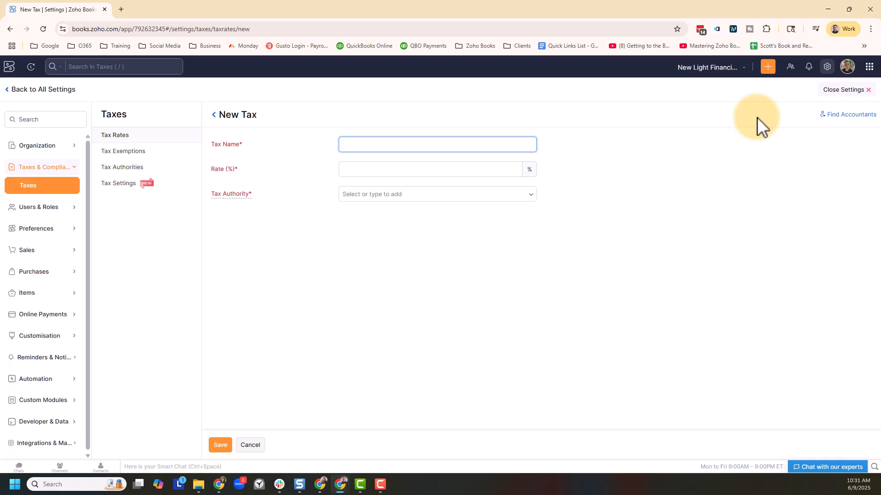
pyautogui.write('Hall County')
pyautogui.click(468, 168)
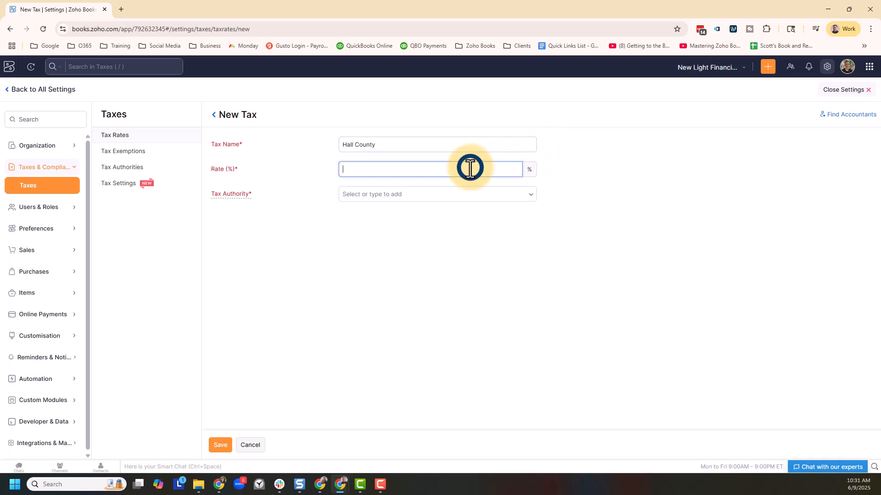
pyautogui.write('3')
pyautogui.click(472, 200)
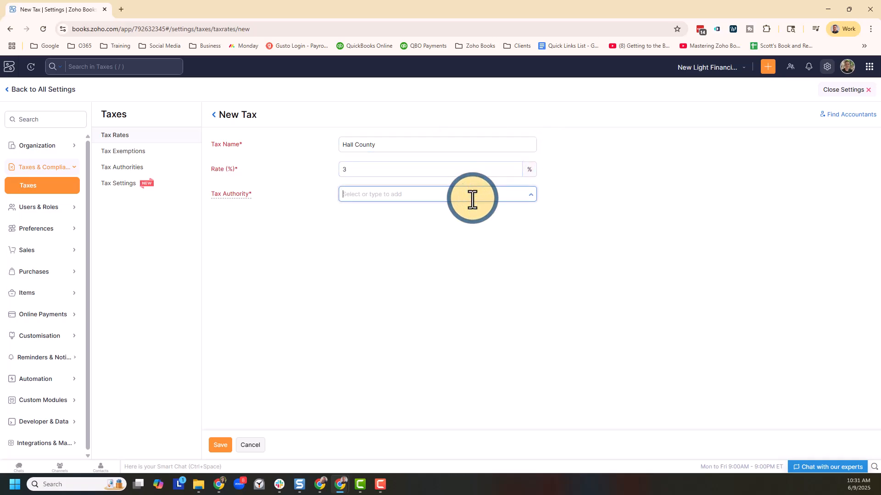
pyautogui.write('Hall C')
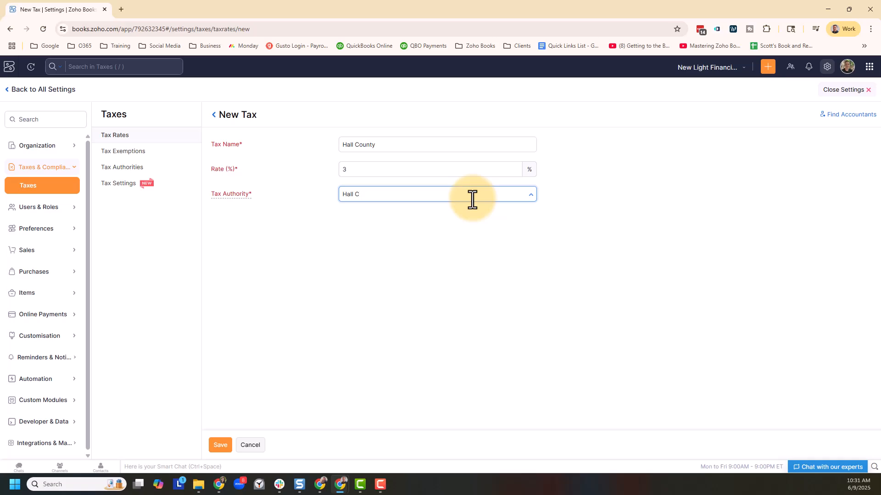
pyautogui.write('ounty')
pyautogui.click(500, 257)
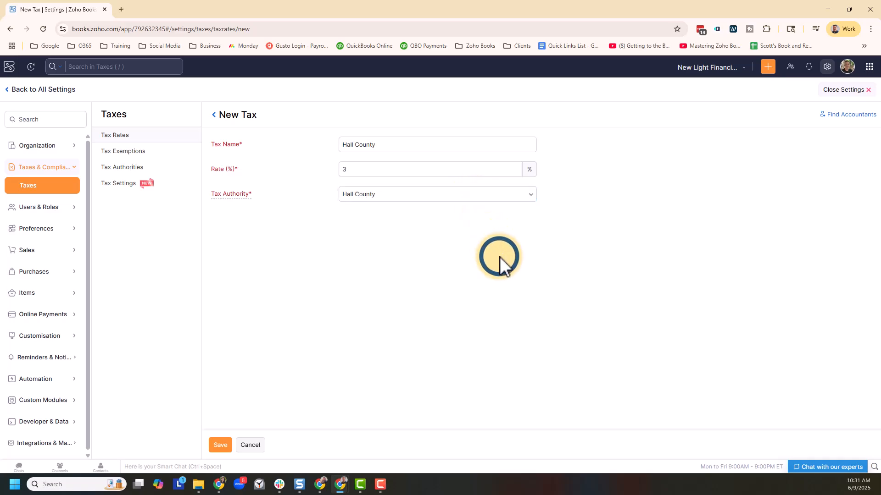
pyautogui.click(224, 446)
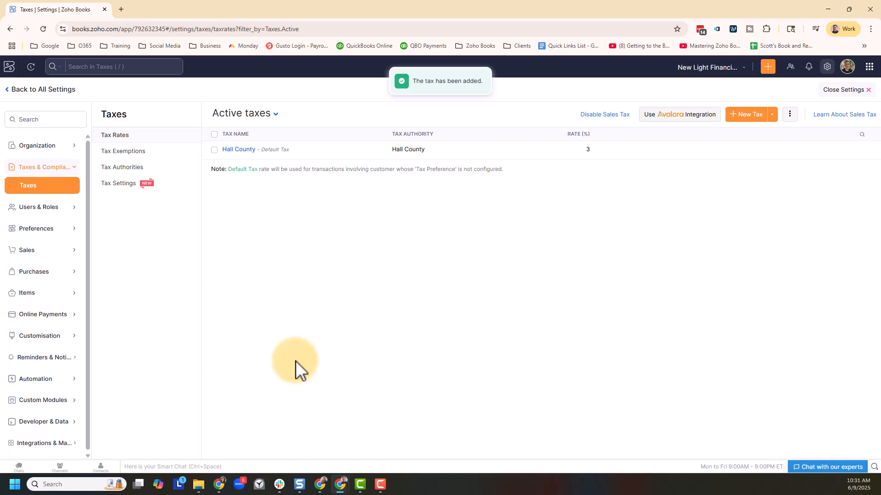
# - Add and save a new tax named Georgia at a 4% rate with Georgia as its tax authority
pyautogui.click(747, 116)
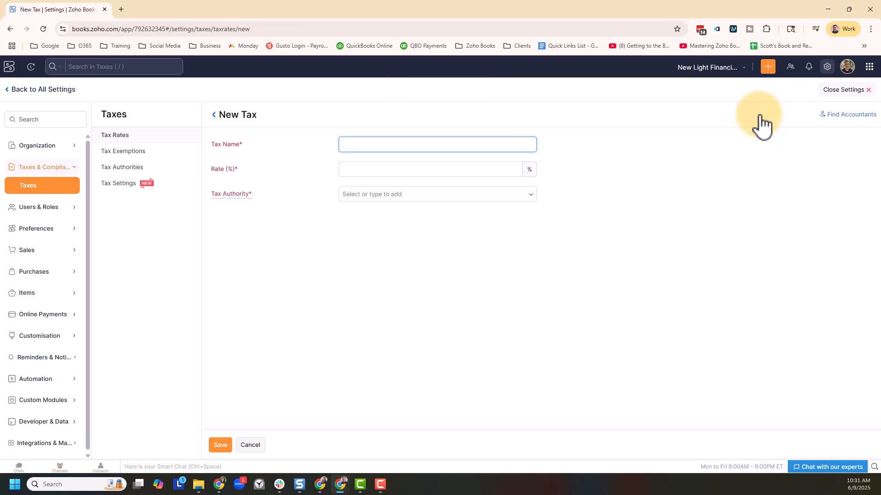
pyautogui.write('Georgia')
pyautogui.click(465, 165)
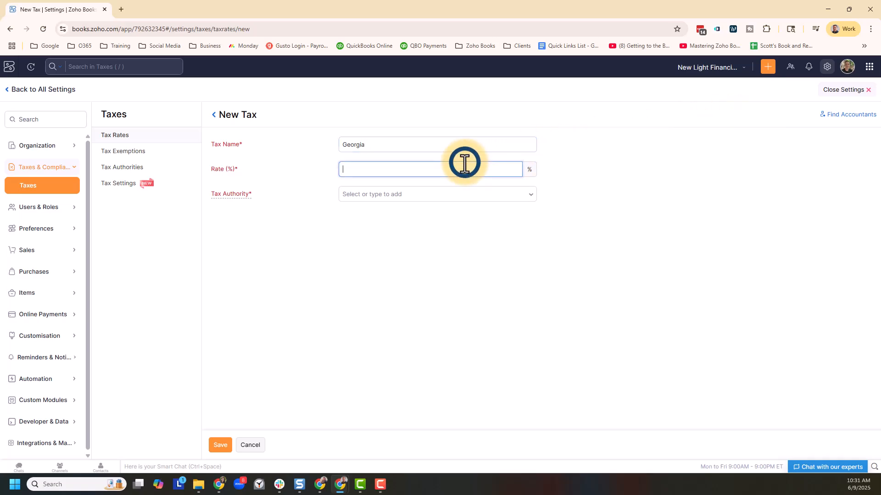
pyautogui.write('4')
pyautogui.click(465, 197)
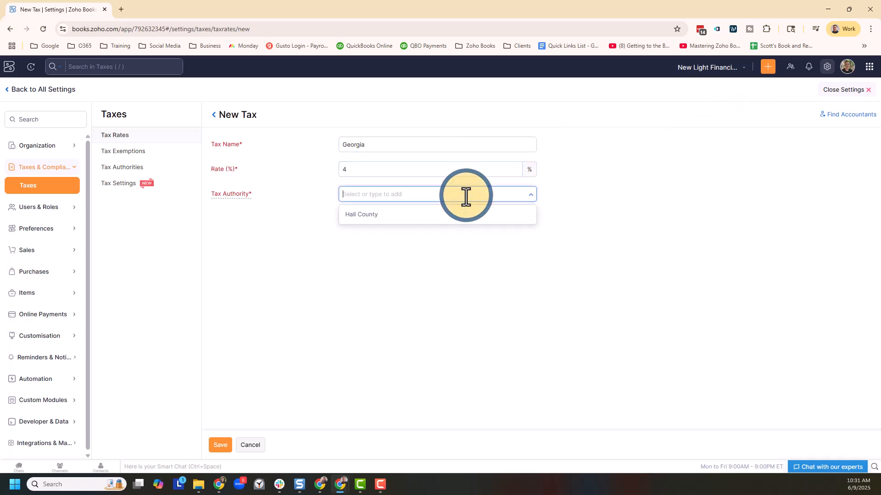
pyautogui.write('Gero')
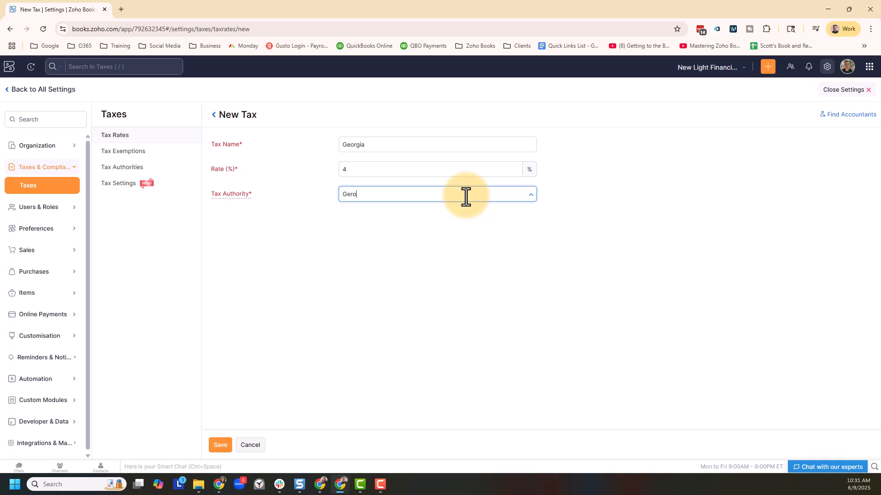
pyautogui.press('BackSpace')
pyautogui.press('BackSpace')
pyautogui.write('orgia')
pyautogui.click(220, 445)
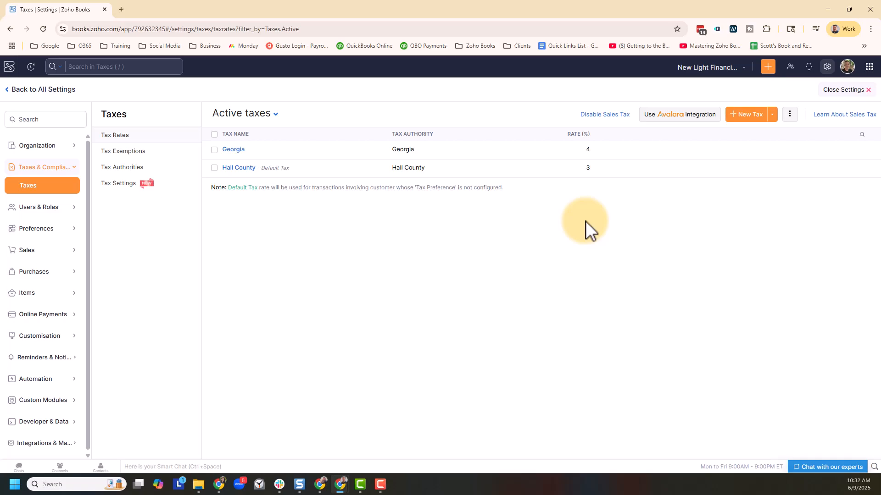
# - Create a tax group named Hall County Group that combines the Georgia and Hall County taxes
pyautogui.click(773, 115)
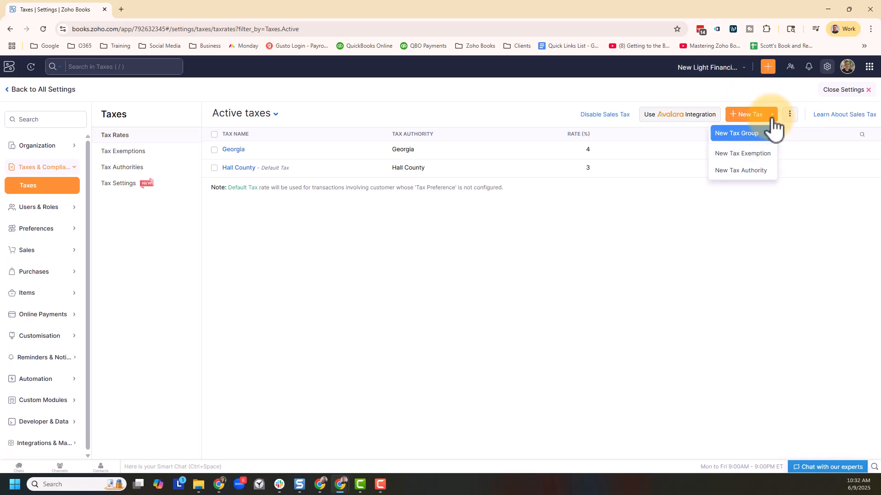
pyautogui.click(762, 133)
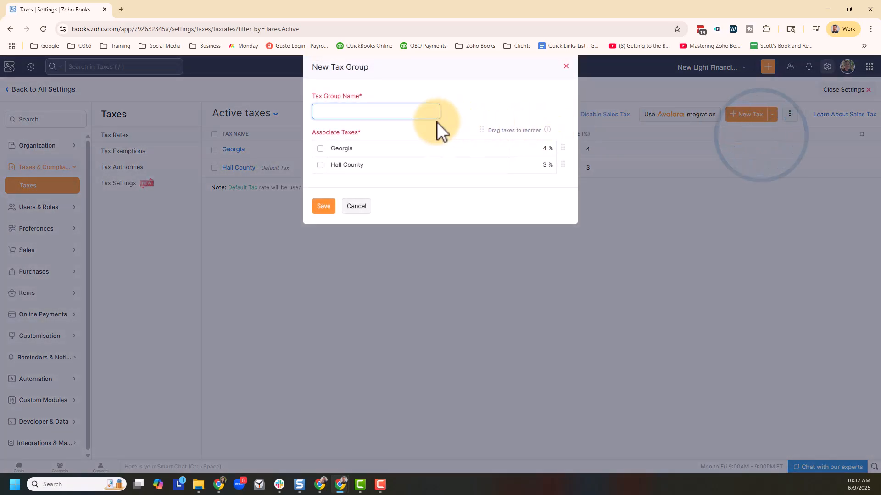
pyautogui.write('Hall')
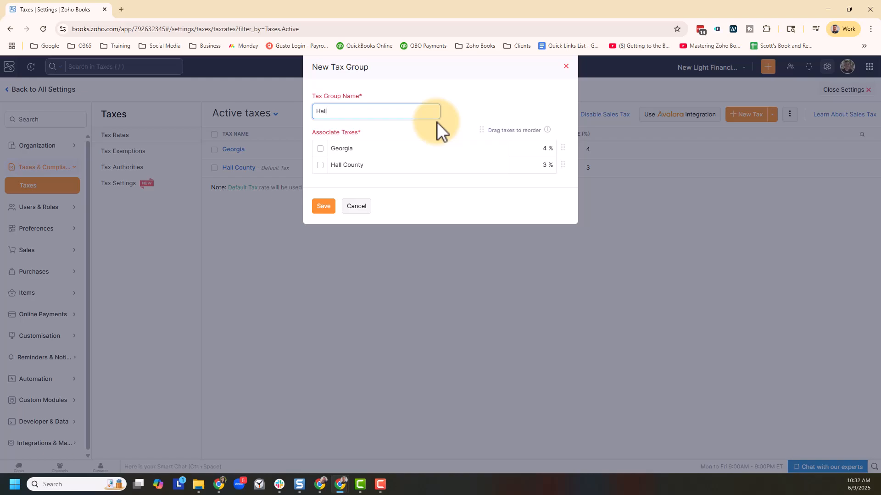
pyautogui.write(' County Group')
pyautogui.click(320, 148)
pyautogui.click(320, 164)
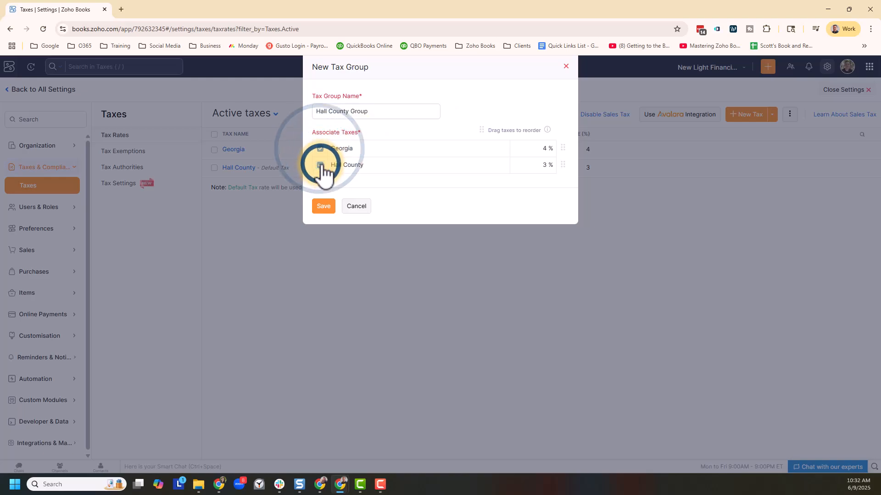
pyautogui.click(326, 206)
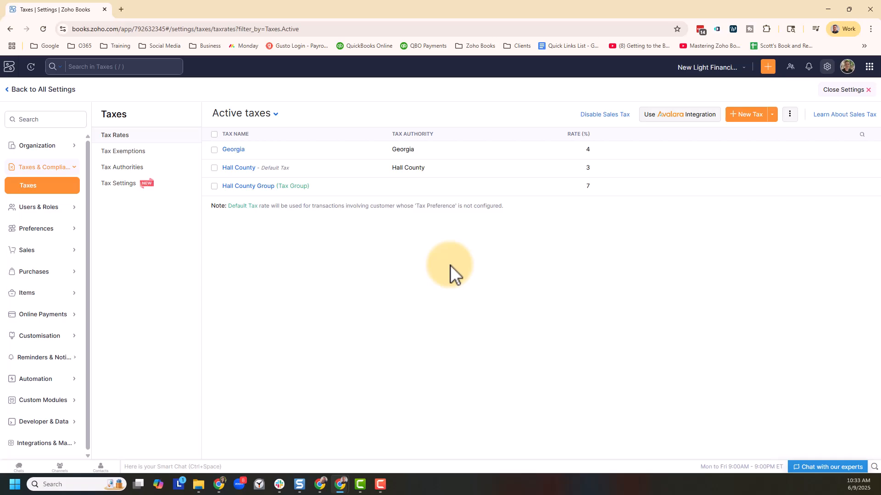
# - Create a customer-type tax exemption with the reason NON-TAXABLE SERVICE
pyautogui.click(772, 115)
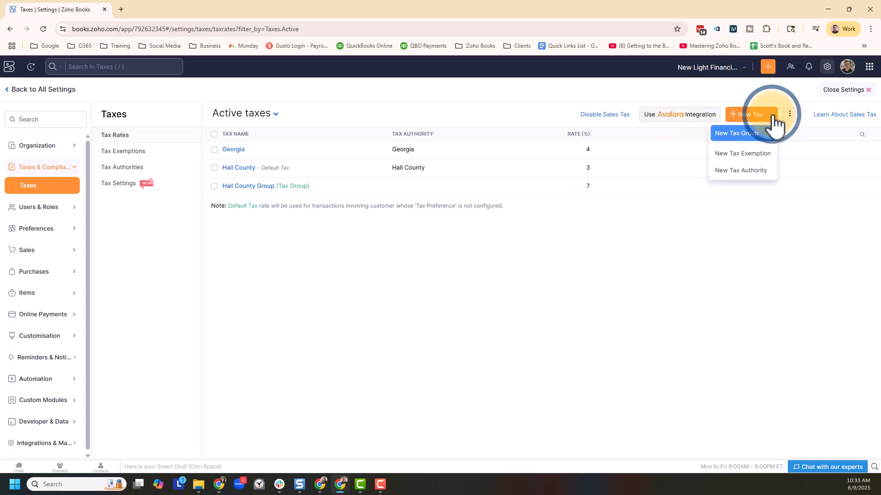
pyautogui.click(766, 153)
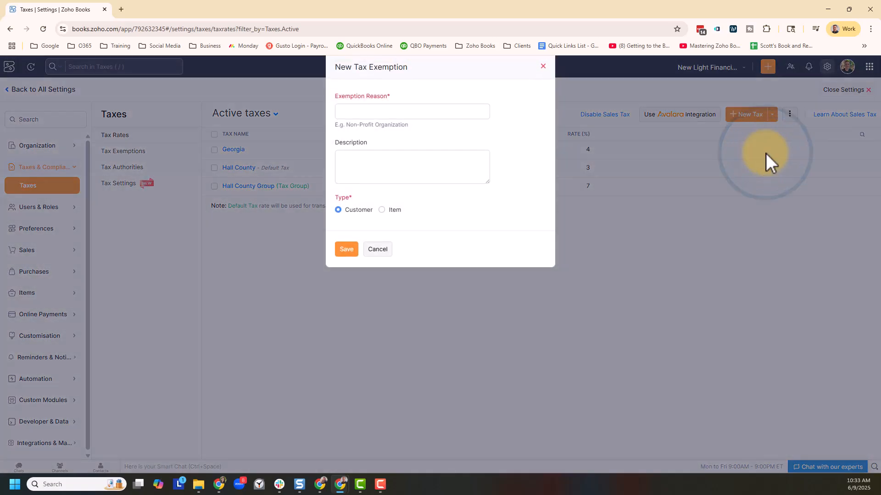
pyautogui.click(456, 114)
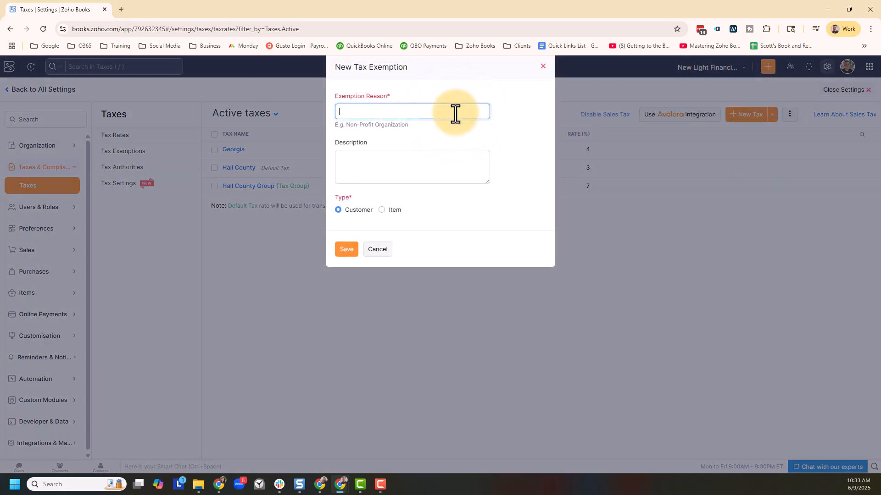
pyautogui.write('Non-tax')
pyautogui.write('e Service')
pyautogui.click(347, 250)
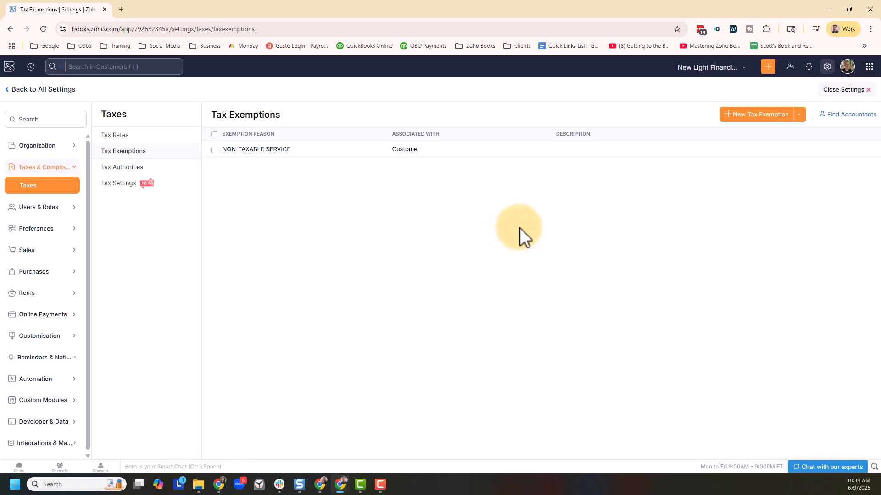
# - Leave the settings and start a new invoice for the customer AIO Bookkeeping LLC
pyautogui.click(858, 90)
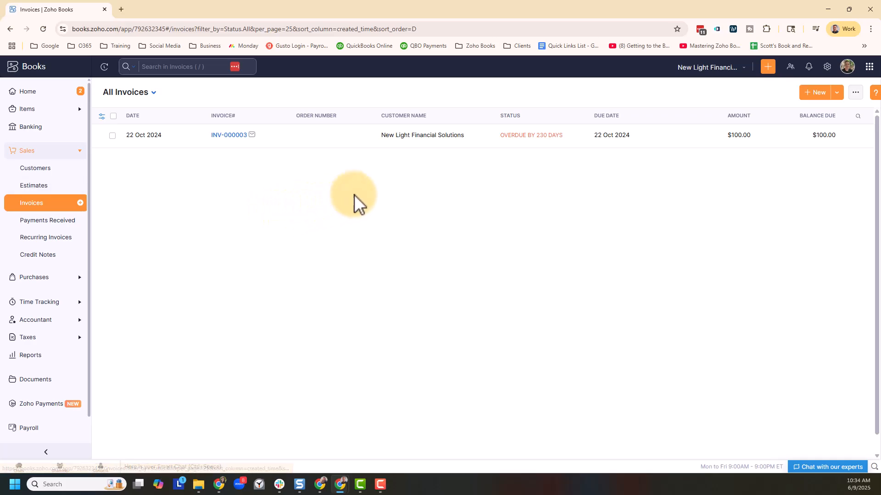
pyautogui.click(817, 94)
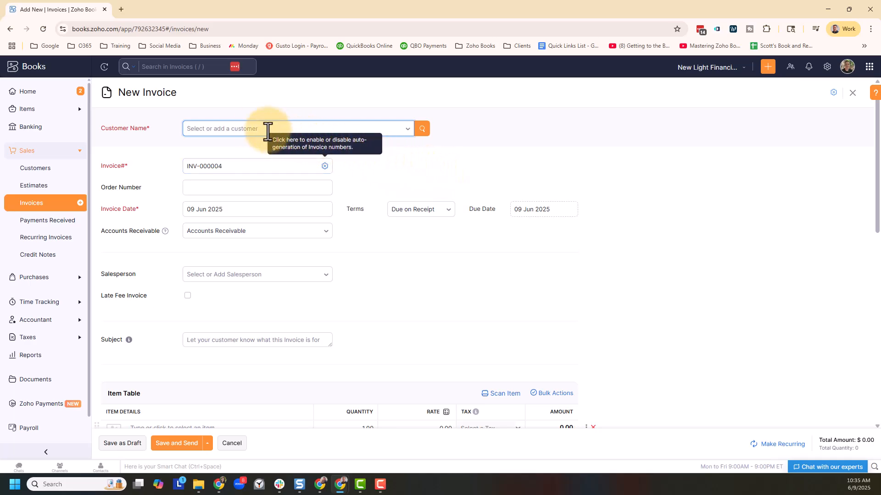
pyautogui.click(252, 131)
pyautogui.click(260, 175)
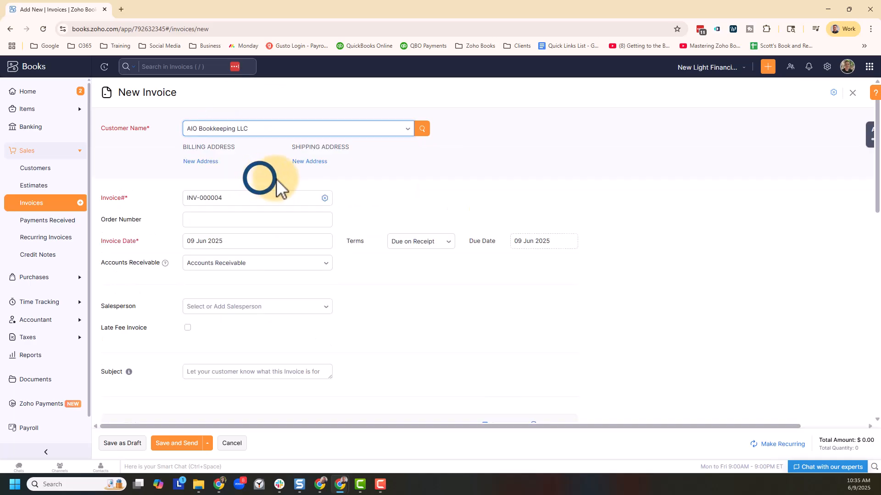
pyautogui.click(621, 191)
# - Add the Consulting Services item to the first line of the invoice's item table
pyautogui.scroll(-6, 657, 240)
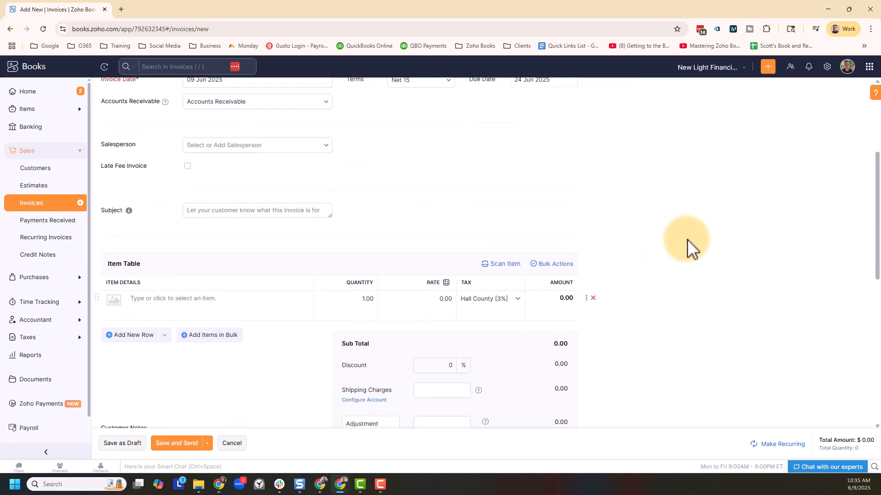
pyautogui.click(179, 203)
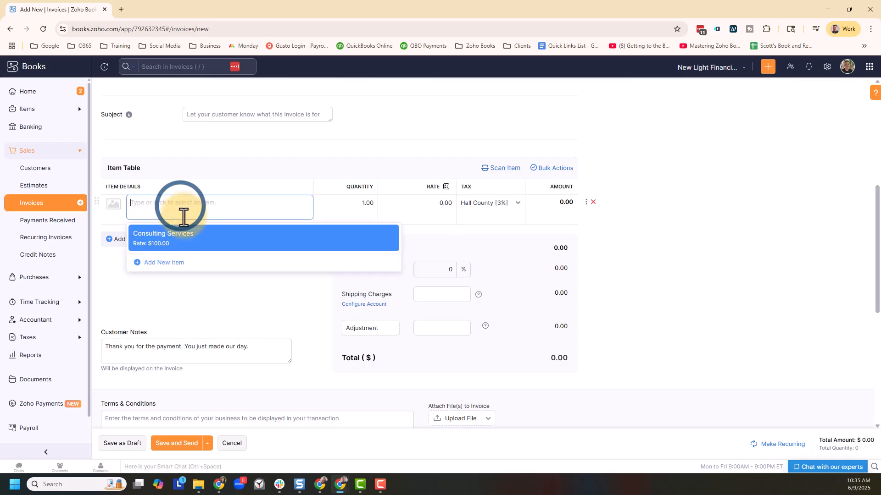
pyautogui.click(191, 239)
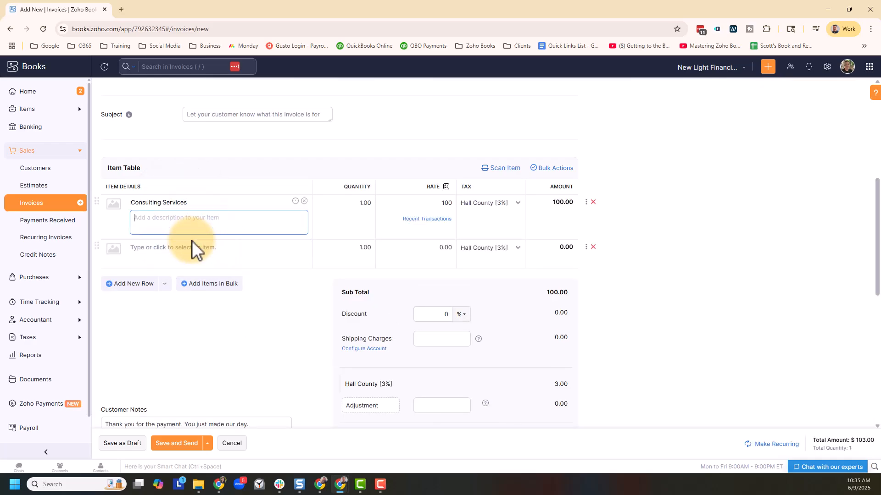
# - Try marking the Consulting Services line as Non-Taxable and choosing an exemption reason
pyautogui.click(518, 208)
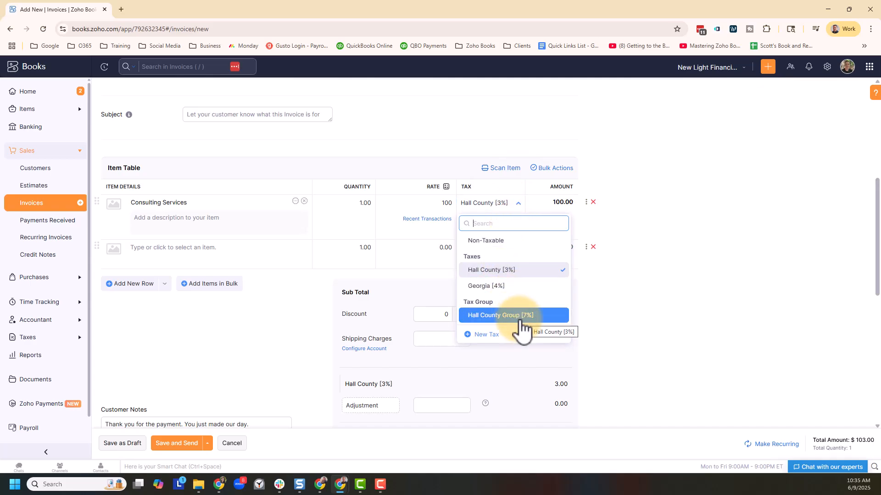
pyautogui.click(517, 246)
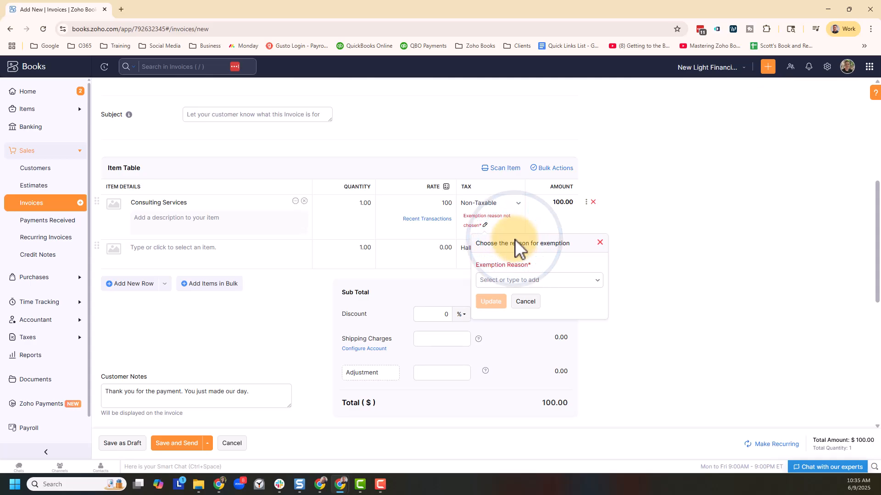
pyautogui.click(598, 281)
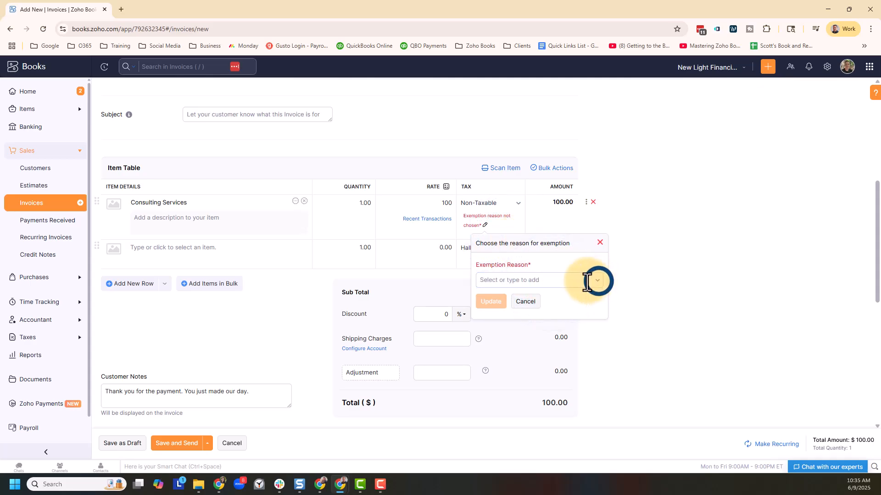
pyautogui.click(524, 279)
# - Apply the Hall County Group [7%] tax to the Consulting Services line and check the tax breakdown in the totals
pyautogui.click(513, 203)
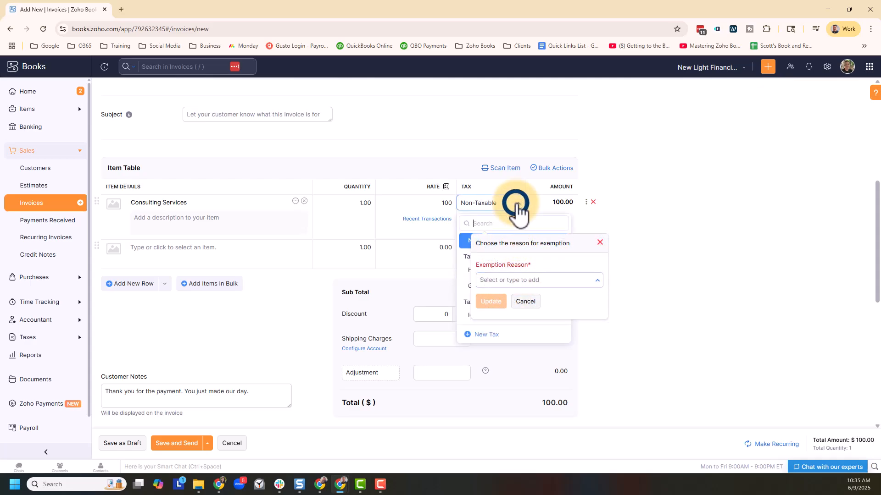
pyautogui.click(467, 314)
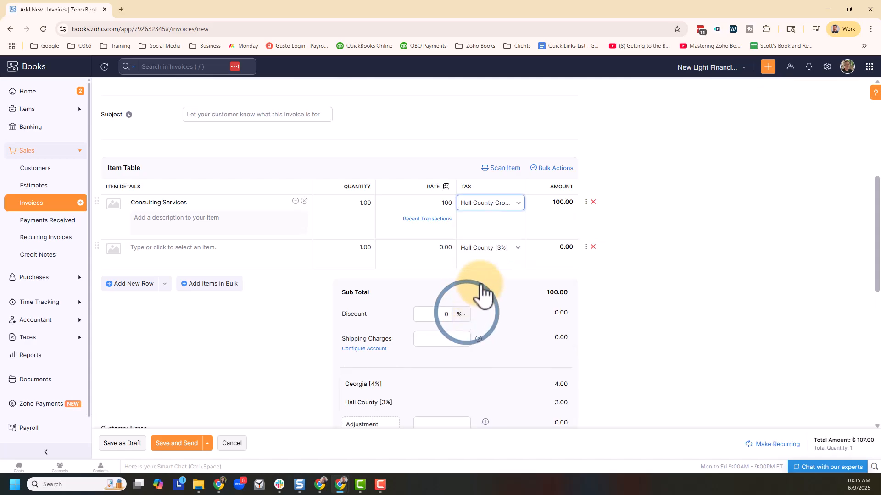
pyautogui.click(517, 203)
pyautogui.click(503, 315)
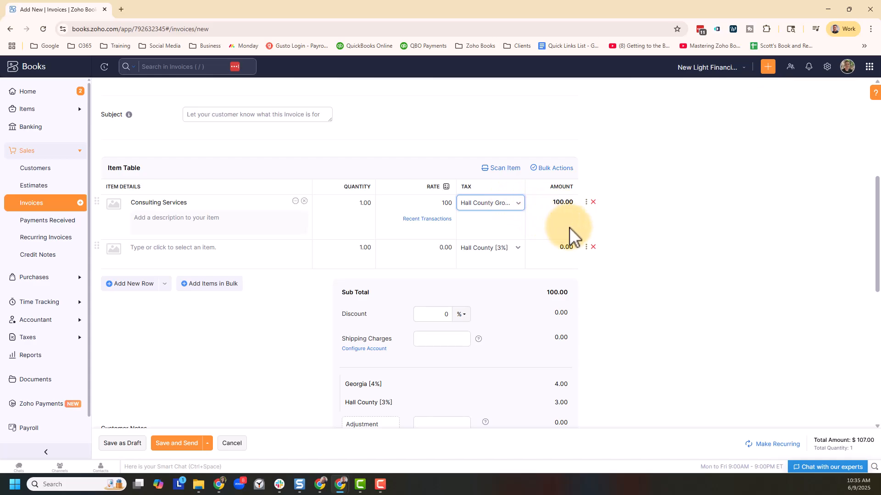
pyautogui.scroll(-2, 632, 252)
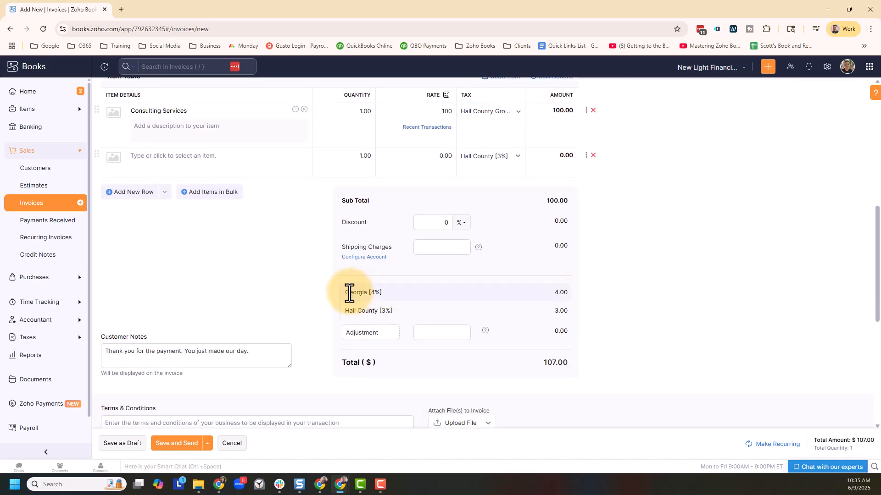